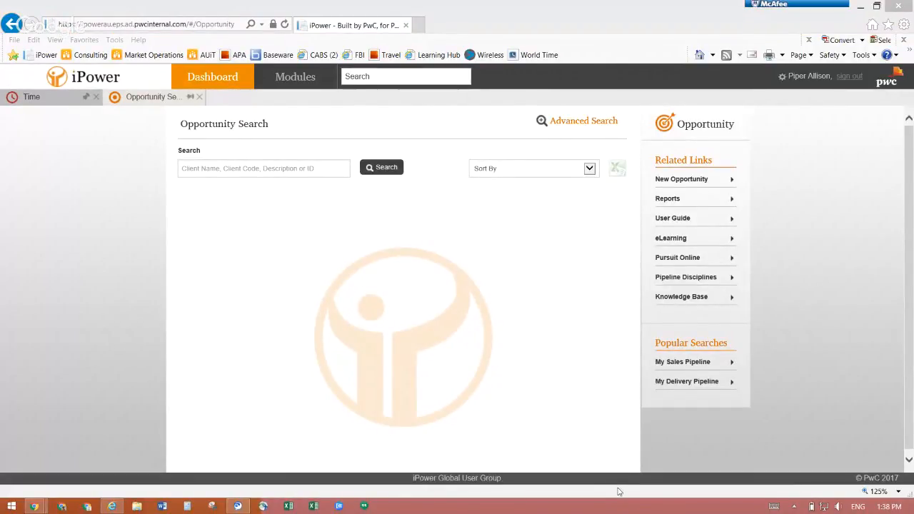
- Run the My Sales Pipeline popular search, compare its result layouts, and examine all columns in the detailed table view
{"action": "left_click", "coordinate": [694, 369]}
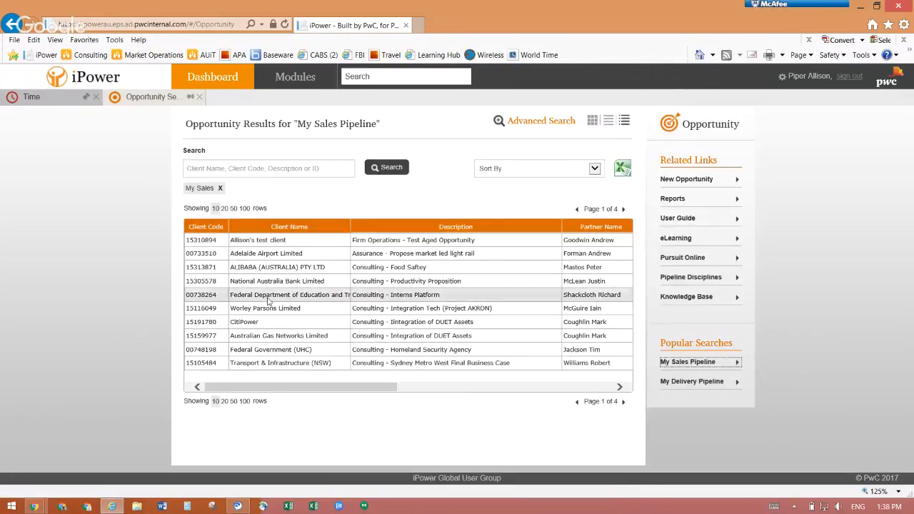
{"action": "left_click", "coordinate": [592, 122]}
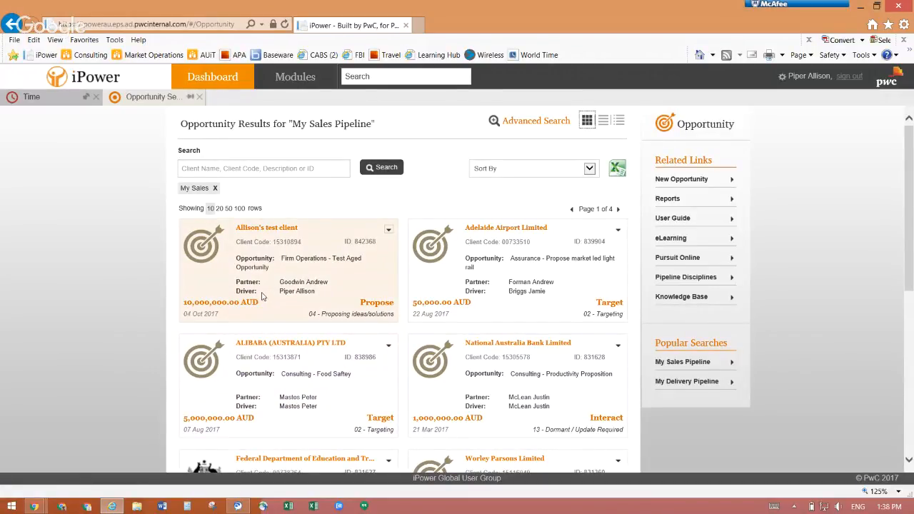
{"action": "left_click", "coordinate": [604, 122]}
{"action": "left_click", "coordinate": [619, 121]}
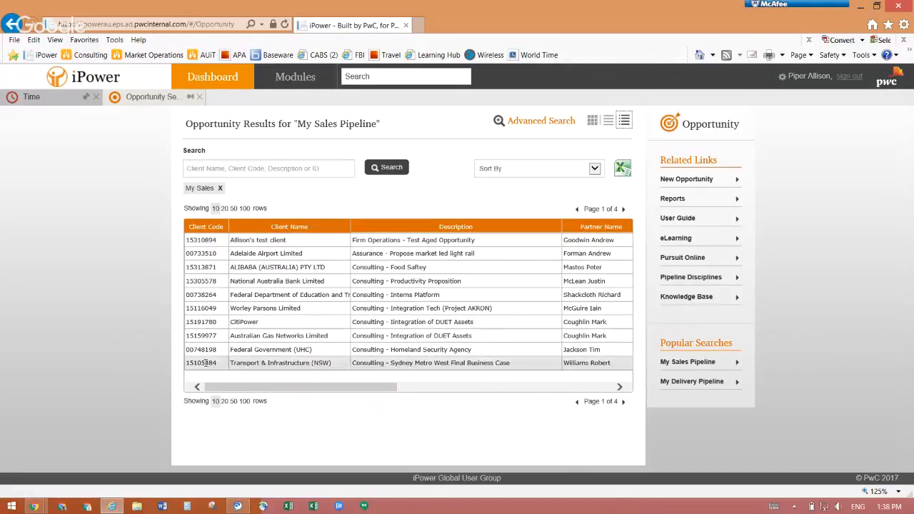
{"action": "left_click_drag", "start_coordinate": [238, 387], "coordinate": [490, 383]}
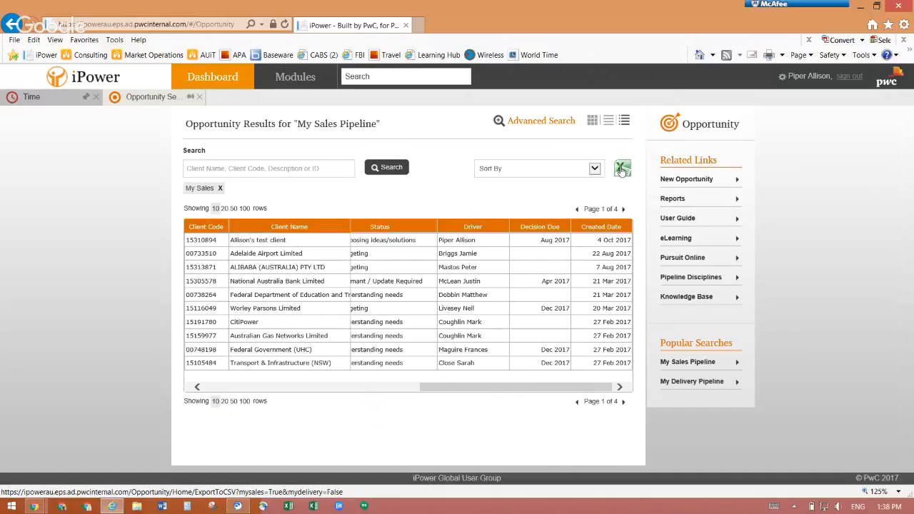
- Open the Test Aged Opportunity for editing and set both its Decision Due and Project would Commence months to October
{"action": "left_click", "coordinate": [242, 245]}
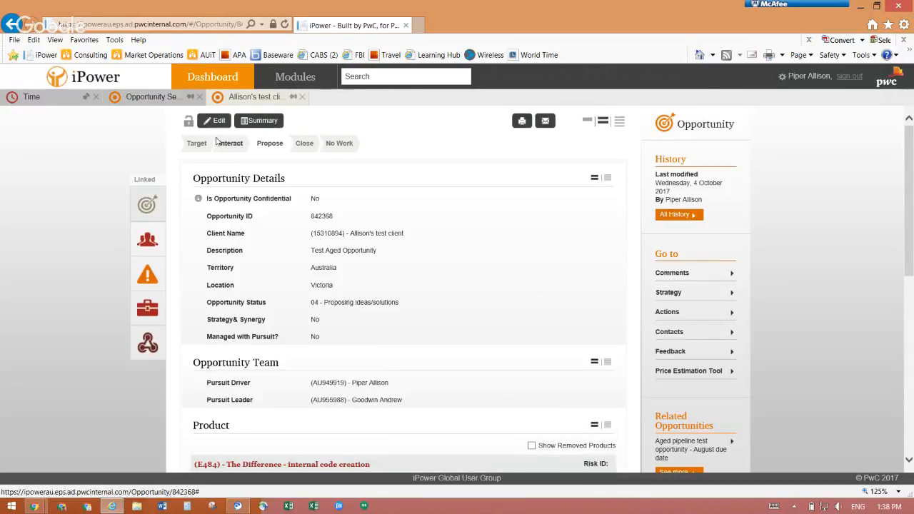
{"action": "left_click", "coordinate": [214, 121]}
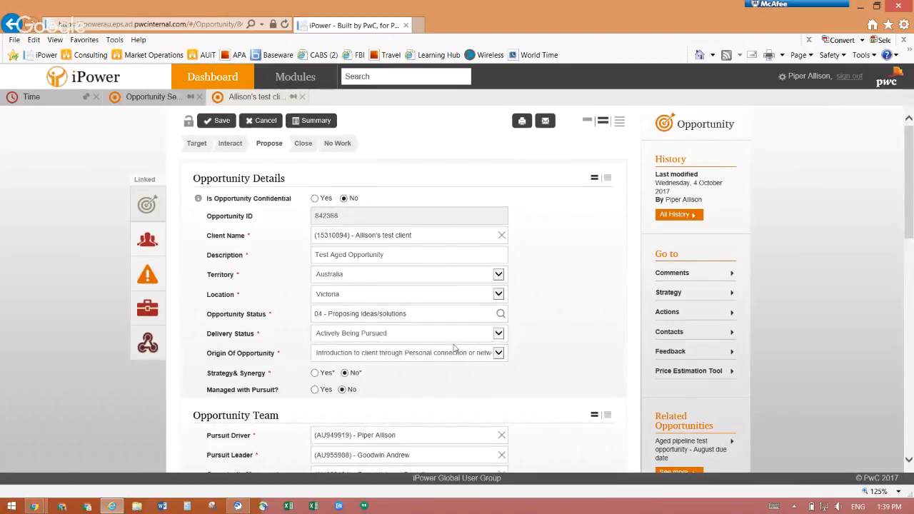
{"action": "scroll", "coordinate": [449, 340], "scroll_direction": "down", "scroll_amount": 10}
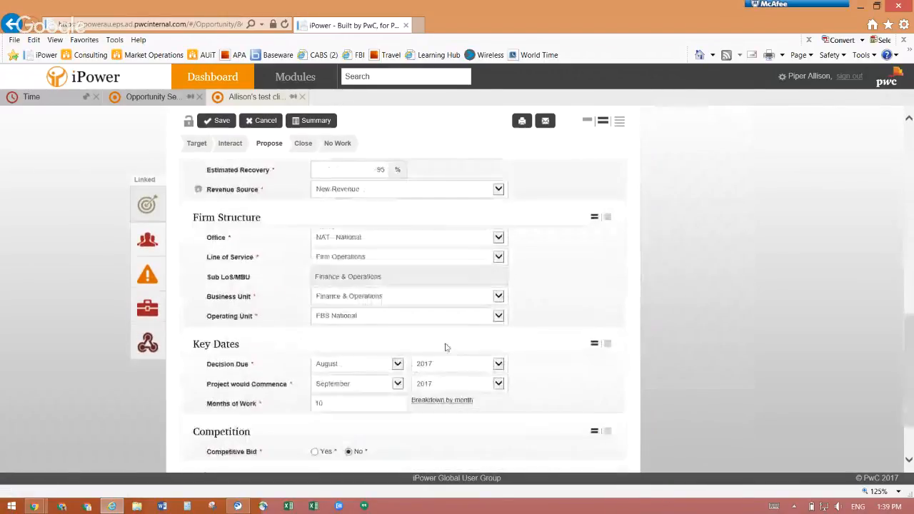
{"action": "scroll", "coordinate": [442, 346], "scroll_direction": "down", "scroll_amount": 2}
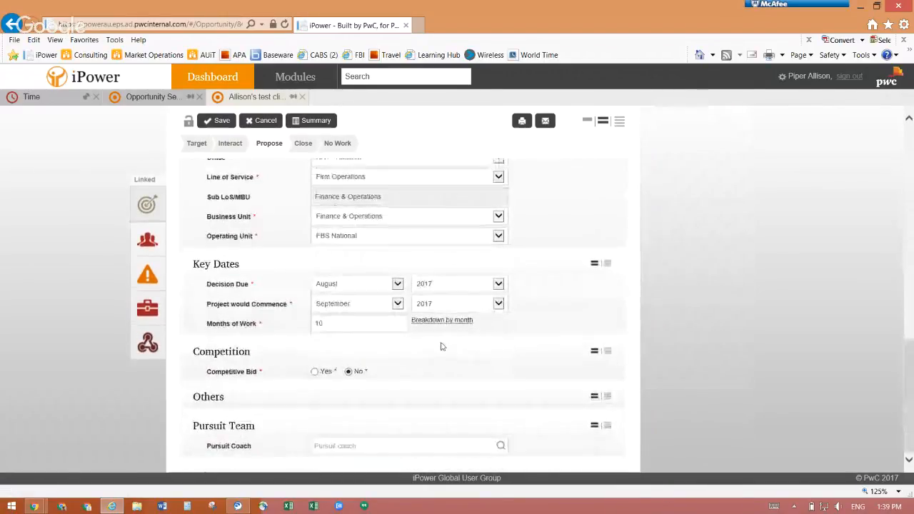
{"action": "left_click", "coordinate": [348, 286]}
{"action": "left_click", "coordinate": [352, 300]}
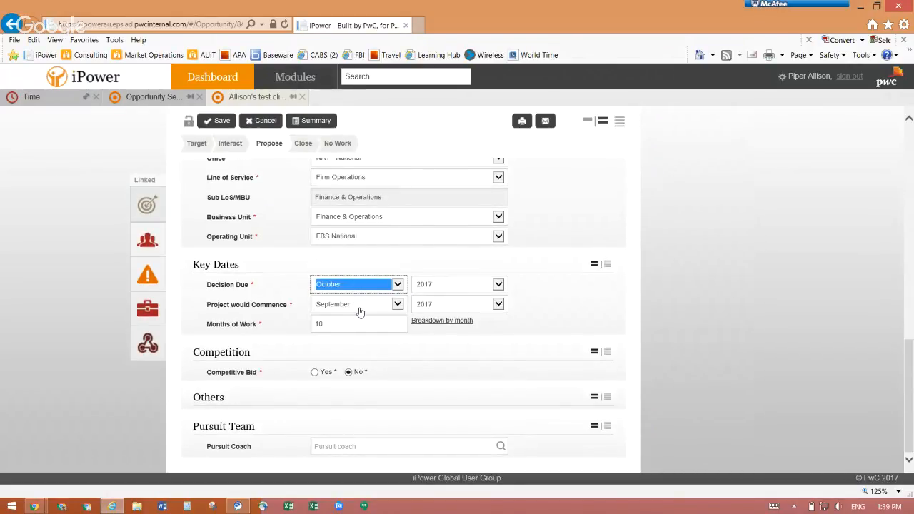
{"action": "left_click", "coordinate": [359, 311]}
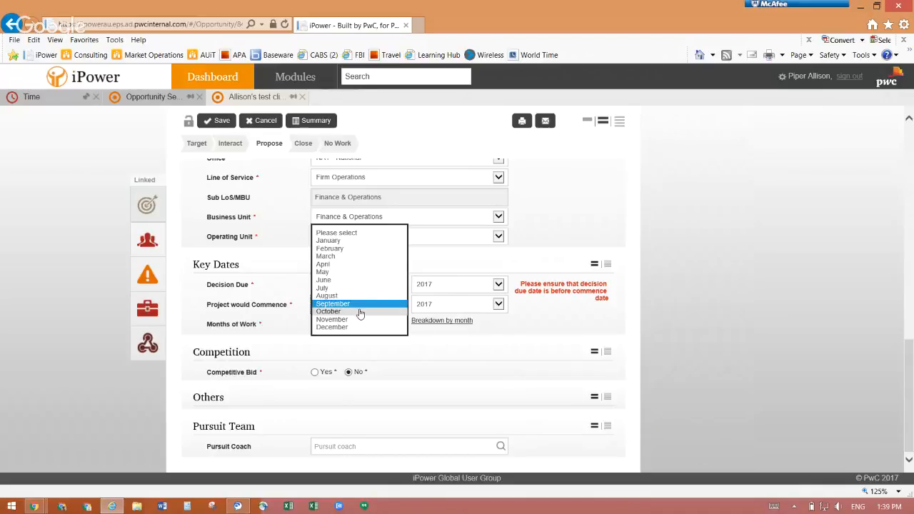
{"action": "left_click", "coordinate": [359, 312]}
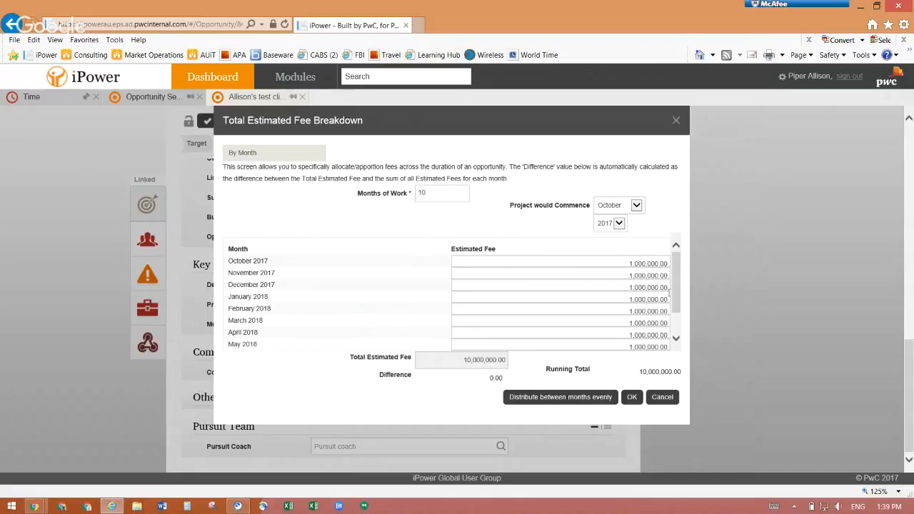
- In the fee breakdown by month, distribute the total estimated fee evenly between the months and accept the breakdown
{"action": "left_click", "coordinate": [648, 262]}
{"action": "left_click", "coordinate": [652, 276]}
{"action": "left_click", "coordinate": [653, 285]}
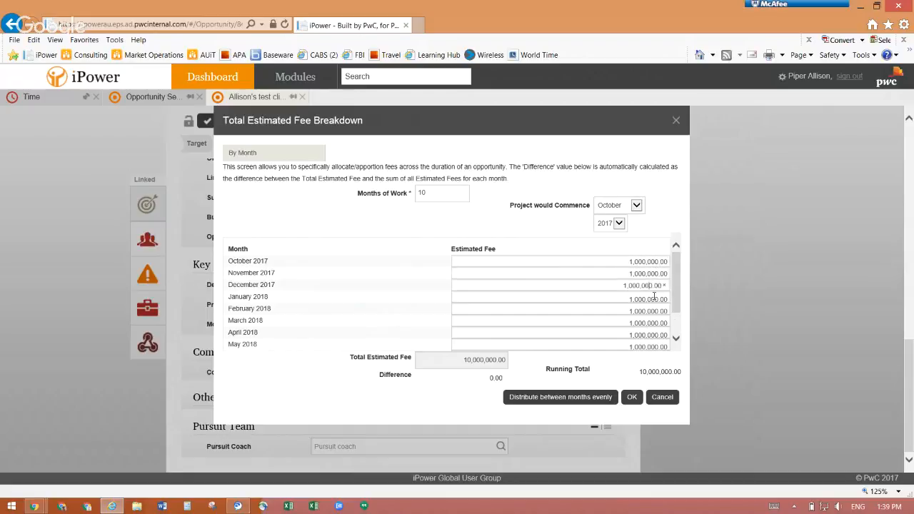
{"action": "left_click", "coordinate": [589, 403]}
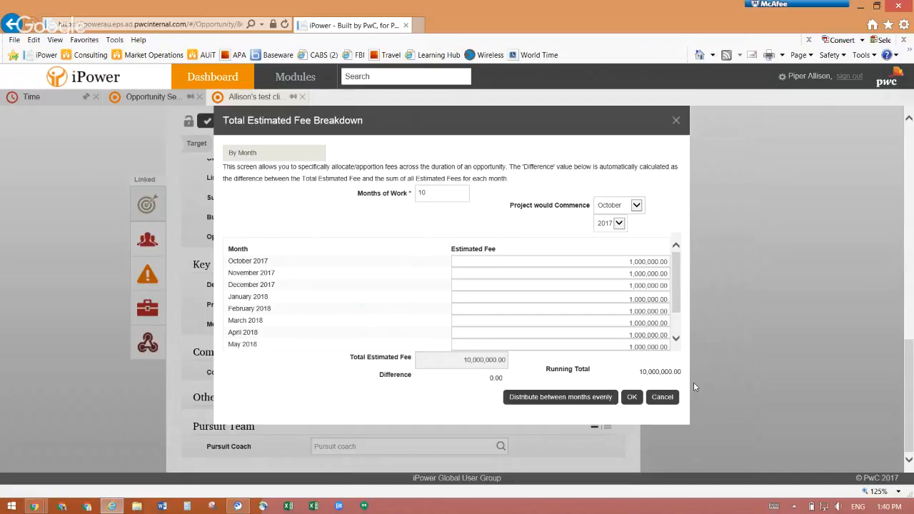
{"action": "left_click", "coordinate": [631, 397]}
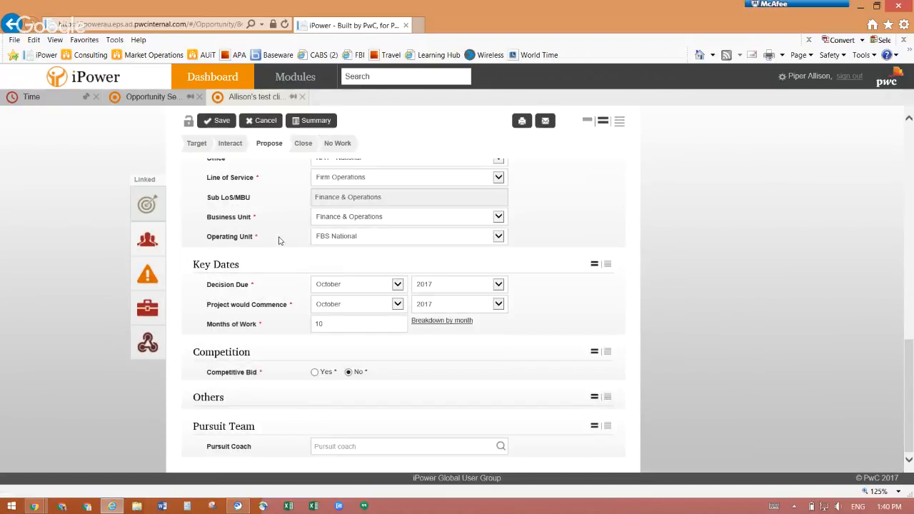
{"action": "left_click", "coordinate": [218, 122]}
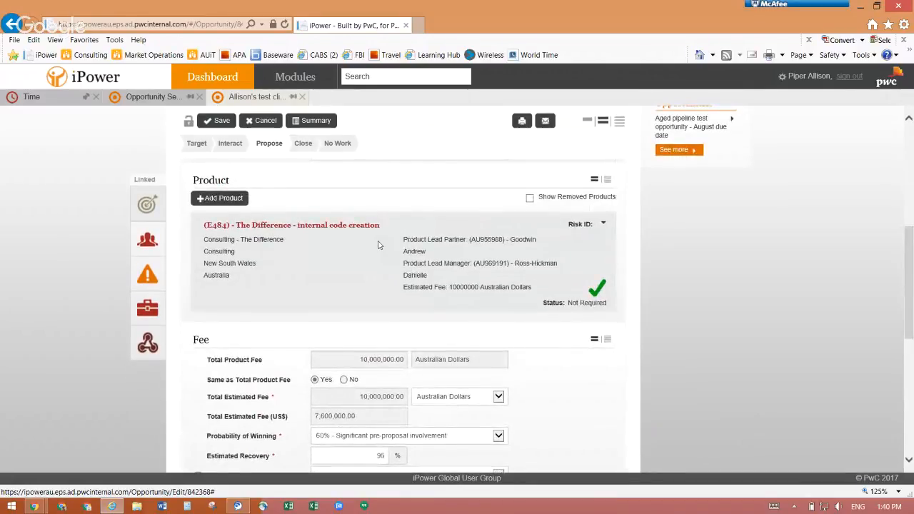
- Review the available Opportunity Status options and their descriptions without changing the selection
{"action": "scroll", "coordinate": [369, 227], "scroll_direction": "up", "scroll_amount": 4}
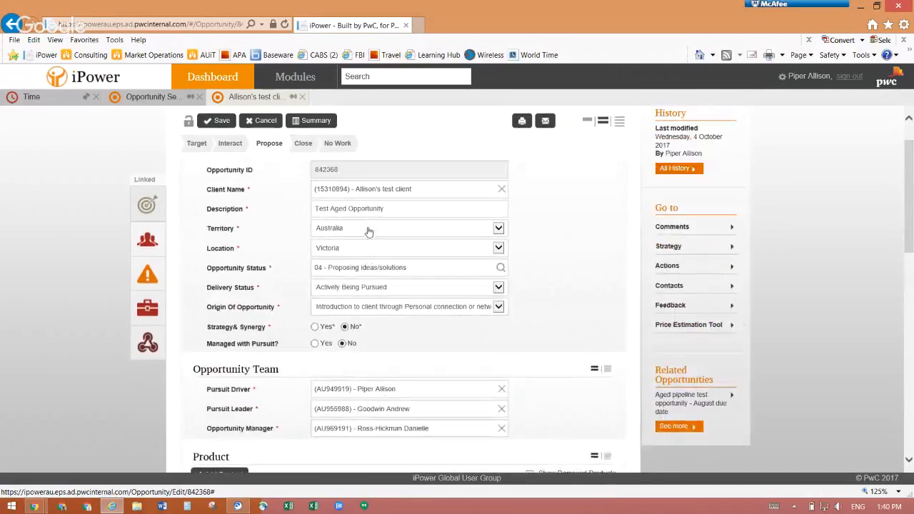
{"action": "left_click", "coordinate": [372, 269]}
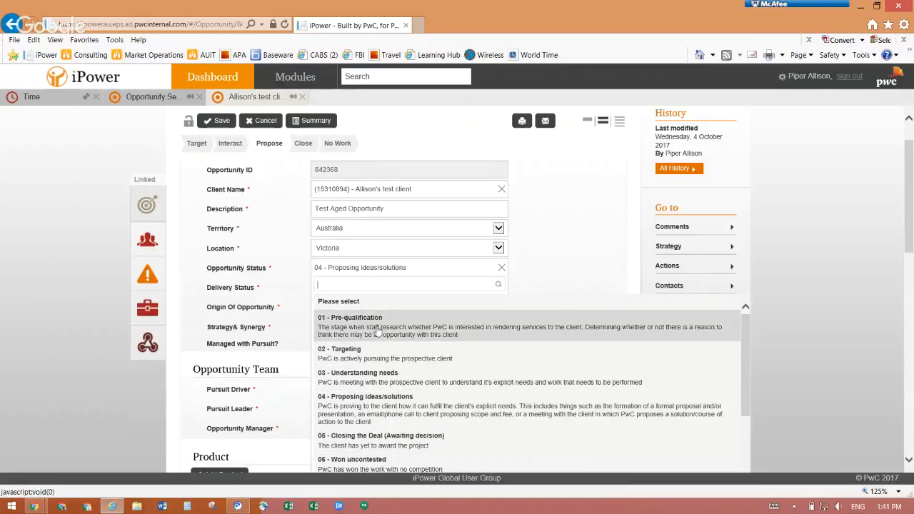
{"action": "left_click", "coordinate": [538, 261]}
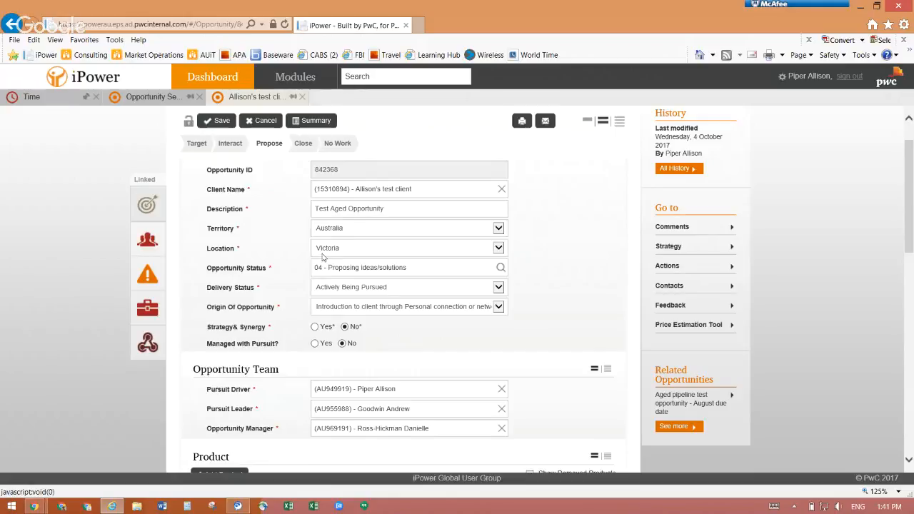
- Set the Opportunity Status to "09 - Lost -- no work awarded"
{"action": "left_click", "coordinate": [315, 268]}
{"action": "scroll", "coordinate": [504, 366], "scroll_direction": "down", "scroll_amount": 3}
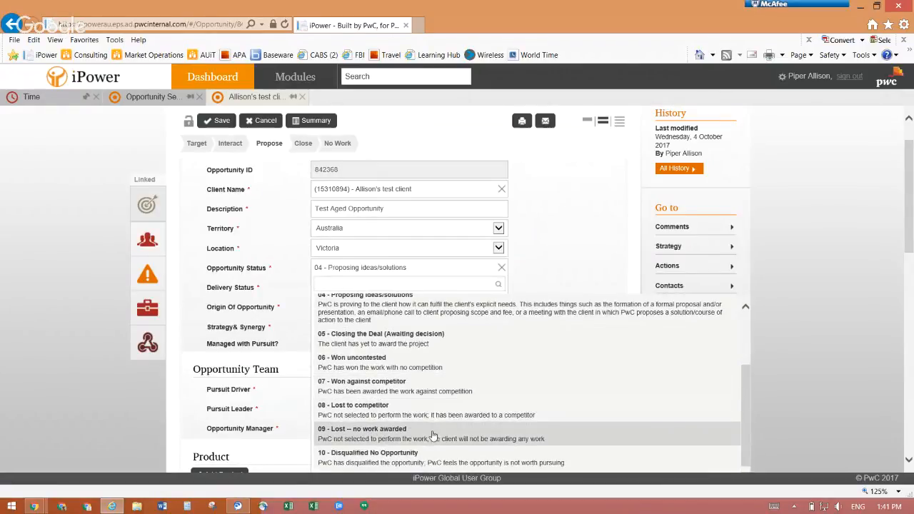
{"action": "left_click", "coordinate": [432, 429]}
{"action": "left_click", "coordinate": [405, 275]}
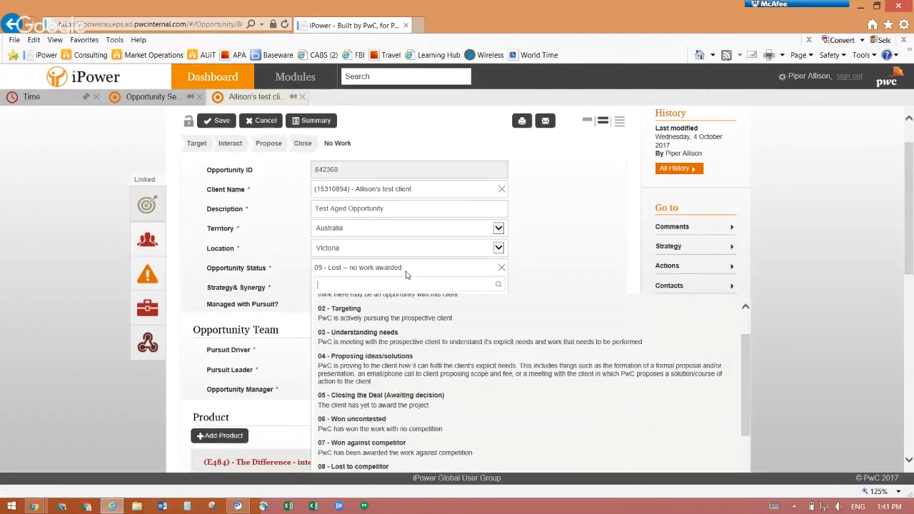
{"action": "scroll", "coordinate": [389, 428], "scroll_direction": "down", "scroll_amount": 3}
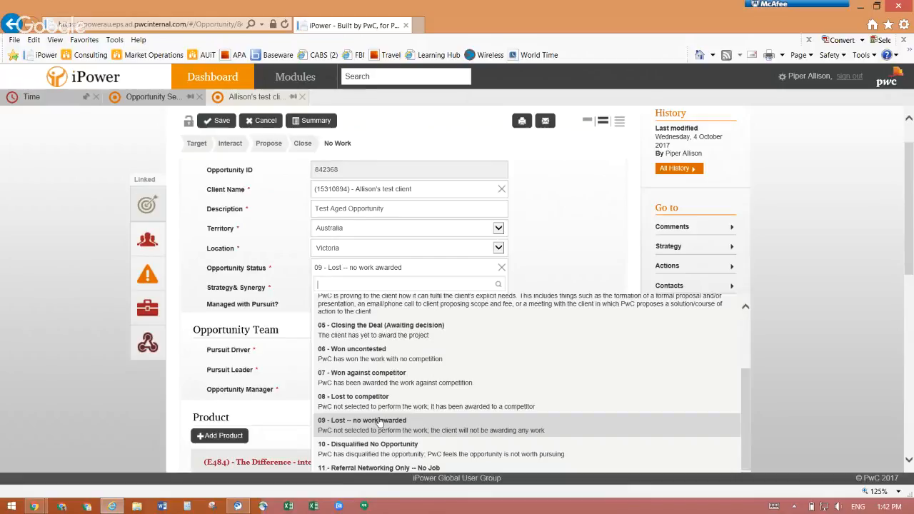
{"action": "left_click", "coordinate": [444, 427]}
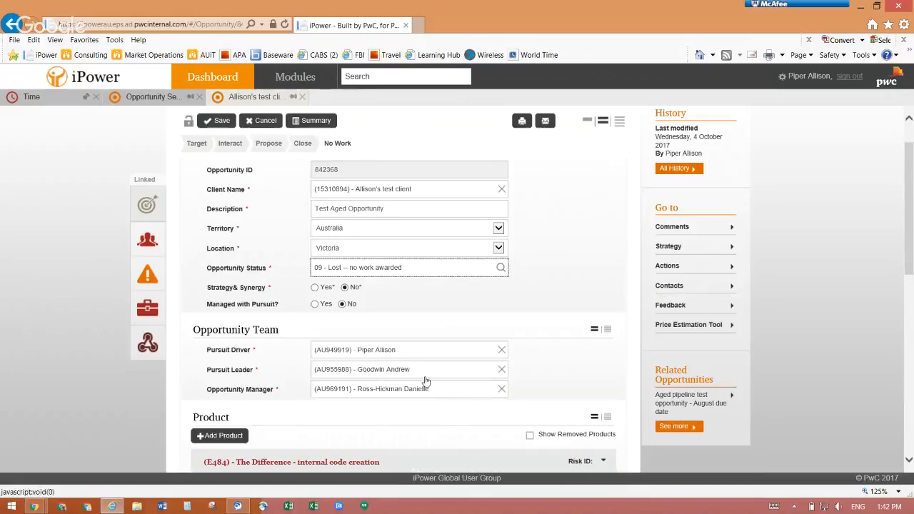
{"action": "left_click", "coordinate": [217, 120]}
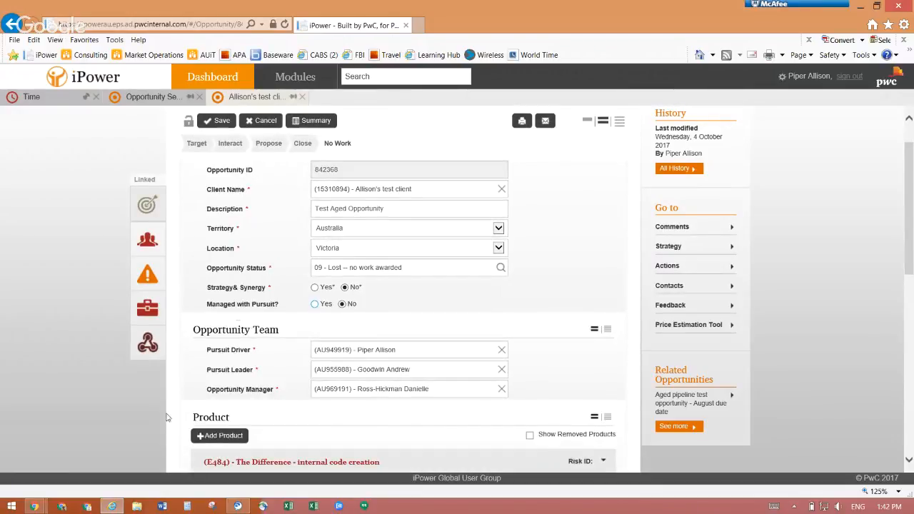
{"action": "left_click", "coordinate": [112, 506]}
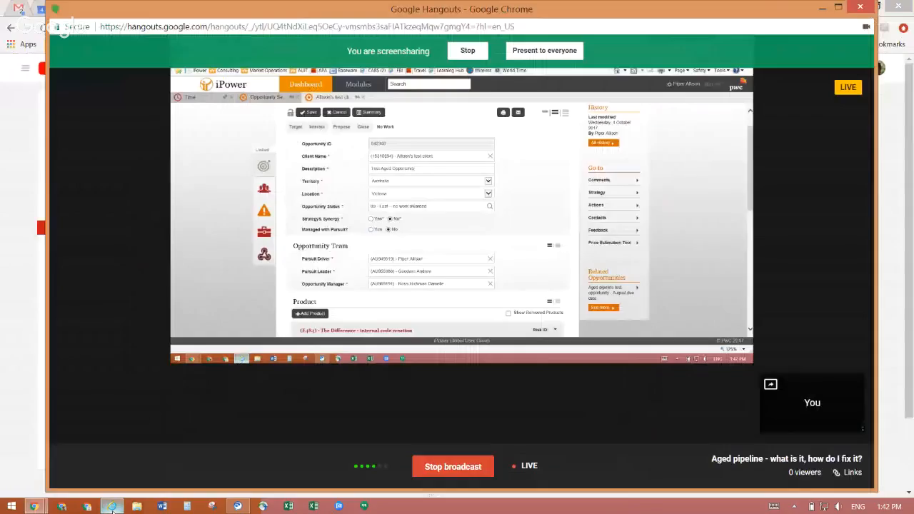